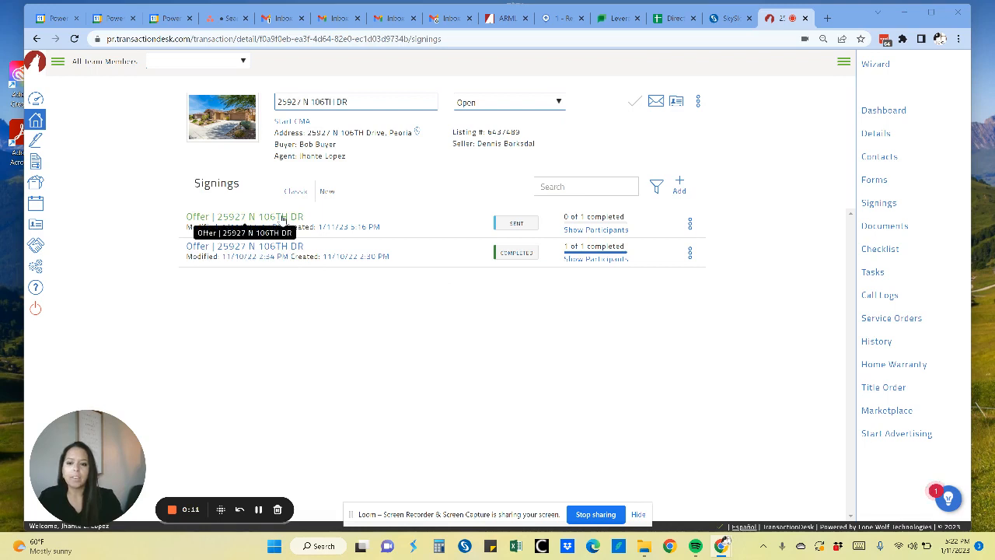
# Reset the sent offer signing, accepting the loss of its signed documents
pyautogui.click(218, 221)
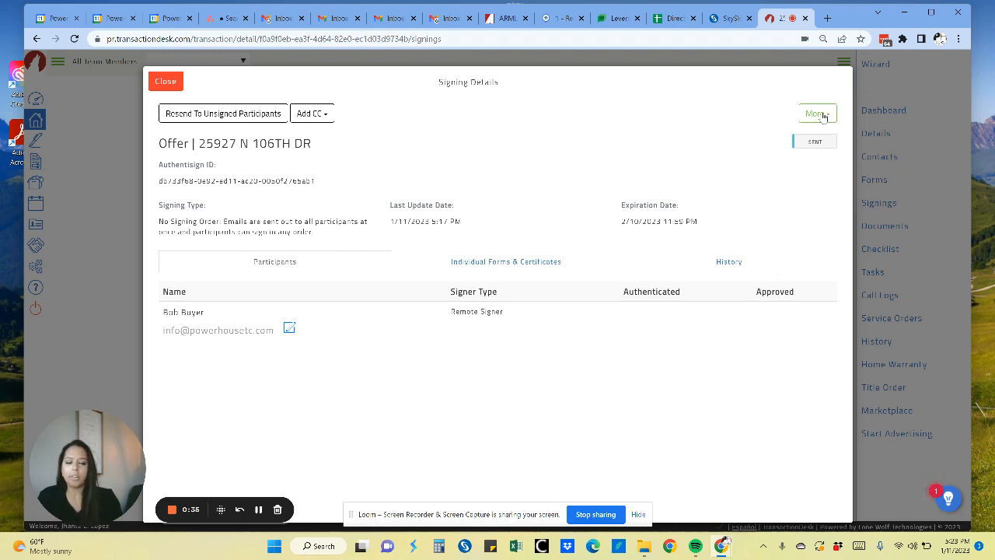
pyautogui.click(822, 117)
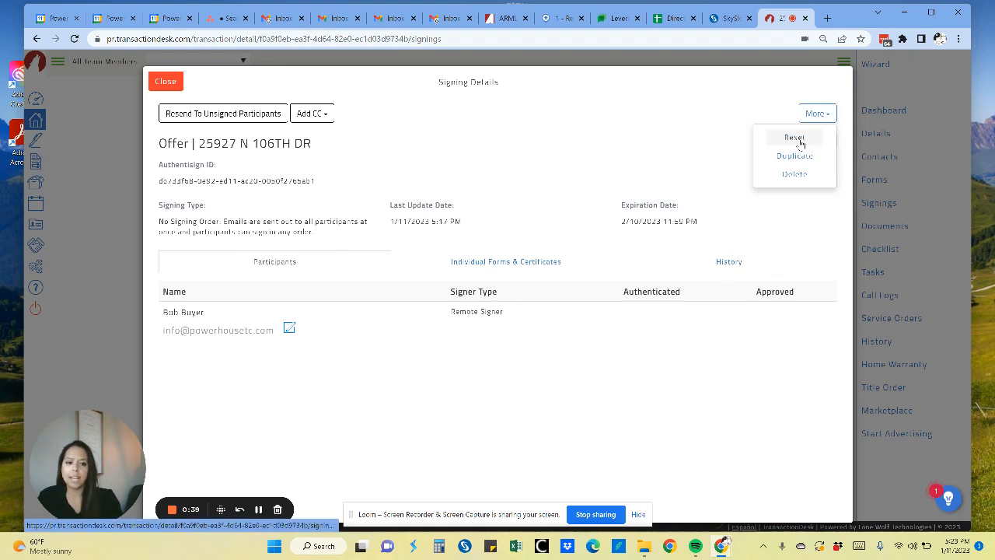
pyautogui.click(795, 138)
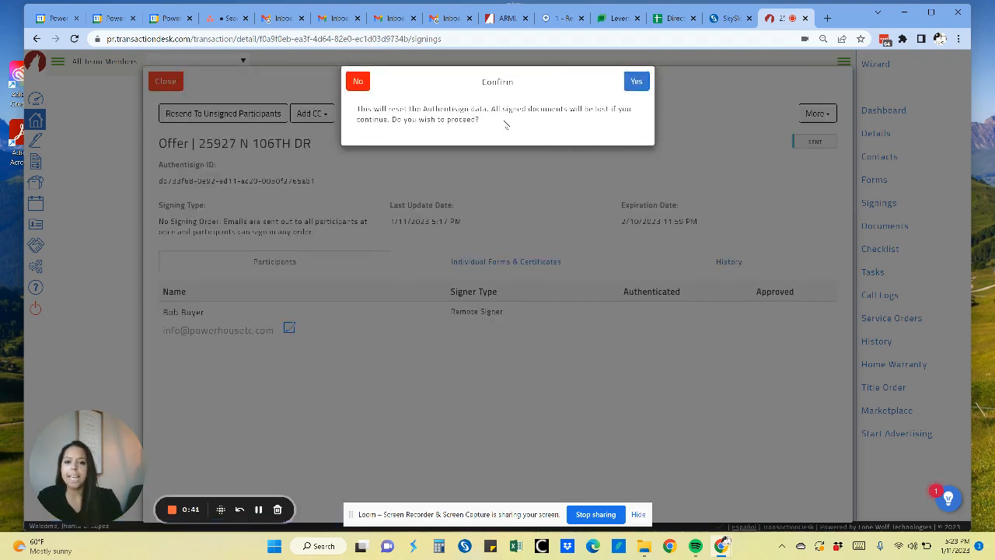
pyautogui.click(636, 83)
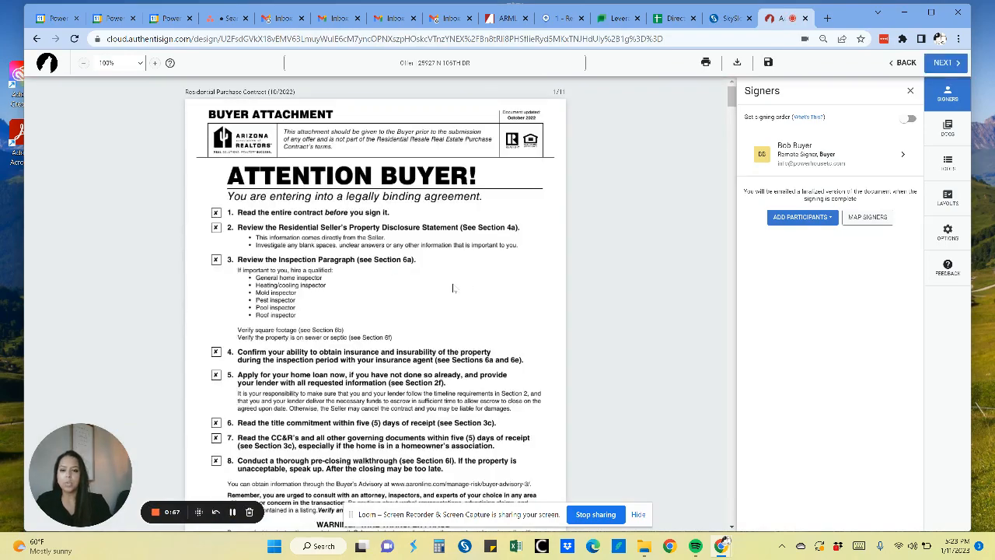
# Review the pages of the Residential Purchase Contract in the signing, including the buyer's initial blocks
pyautogui.scroll(-10, 451, 287)
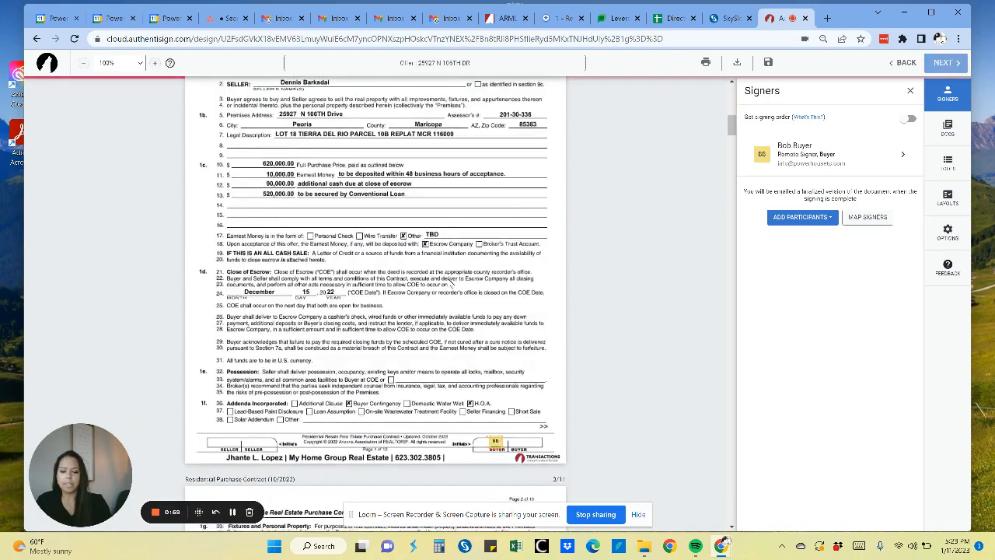
pyautogui.scroll(-10, 515, 283)
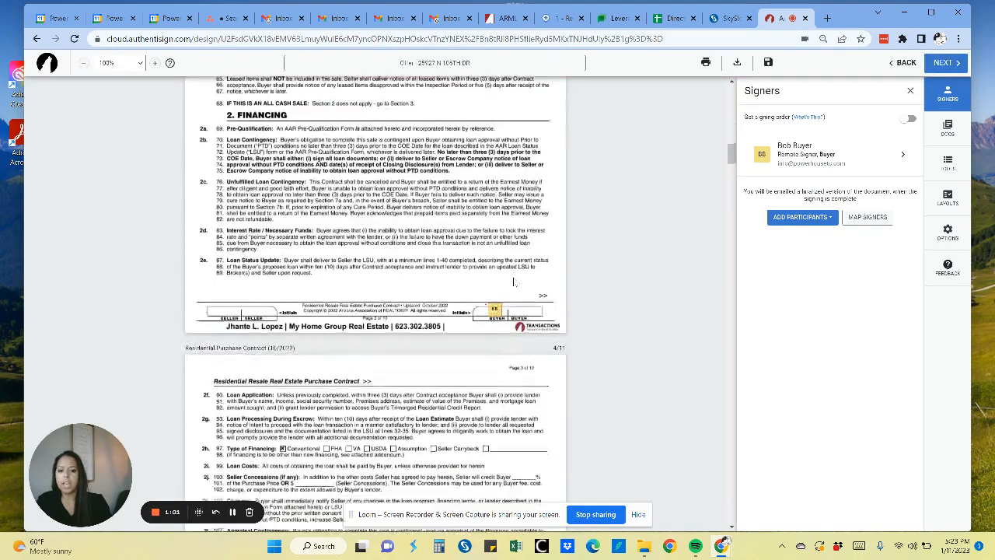
pyautogui.scroll(-12, 514, 283)
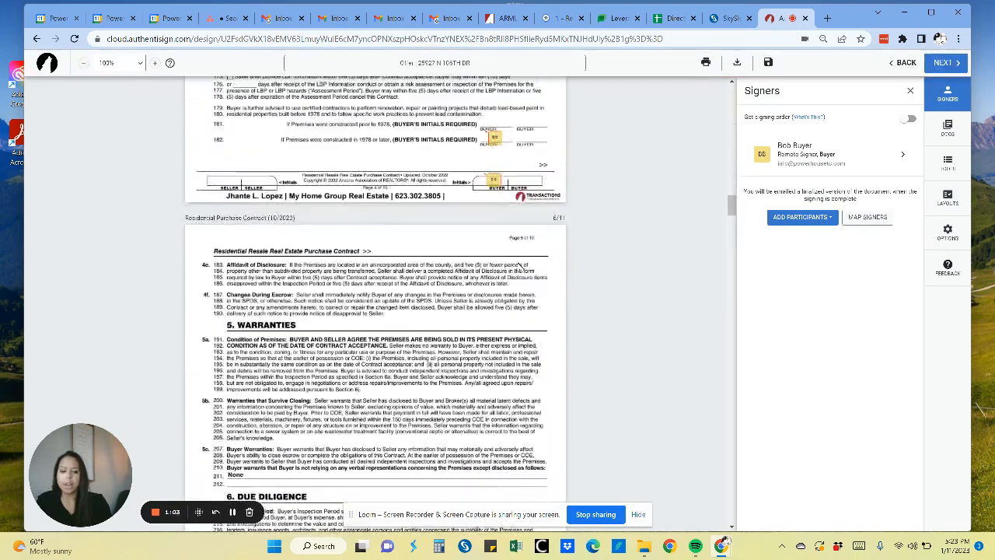
pyautogui.scroll(-8, 544, 329)
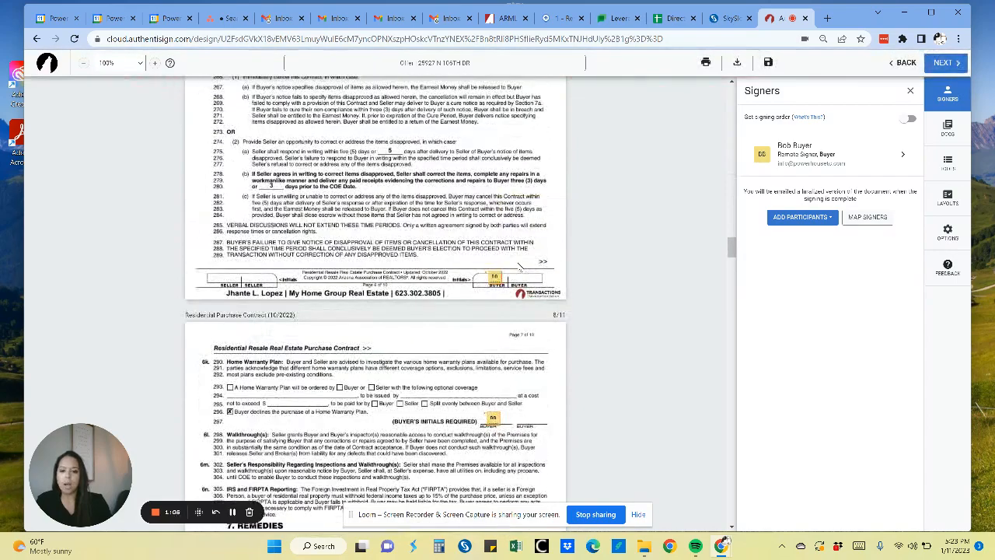
pyautogui.scroll(-10, 519, 266)
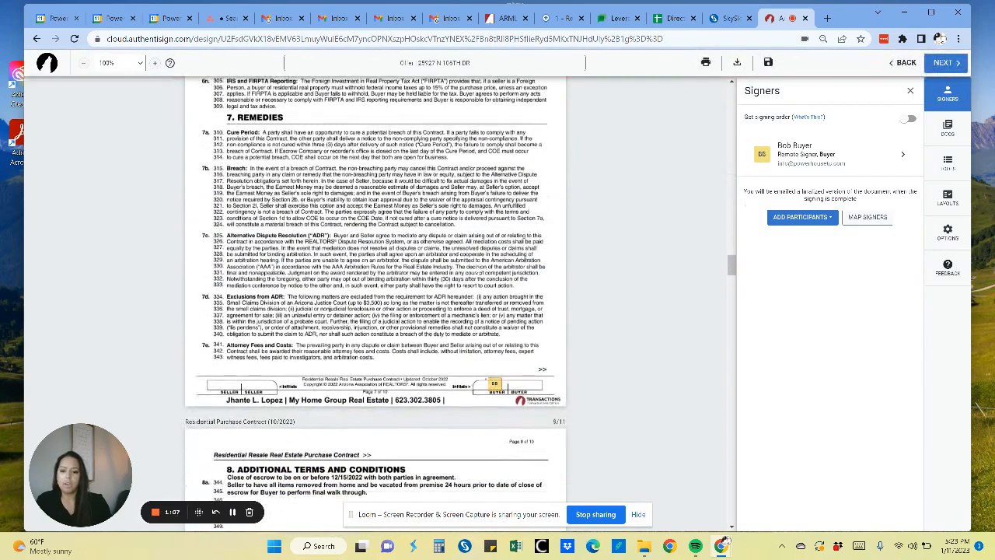
pyautogui.scroll(20, 476, 261)
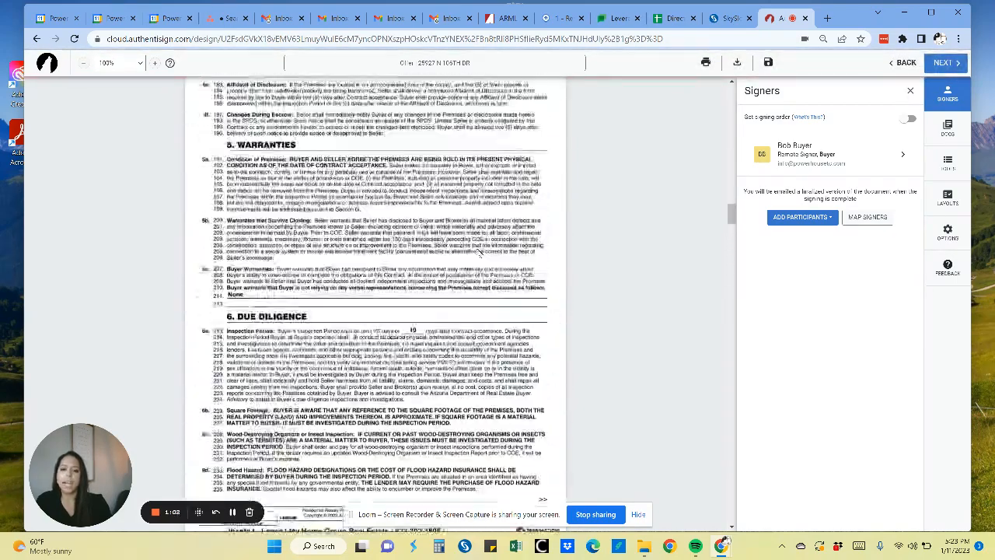
pyautogui.scroll(20, 479, 253)
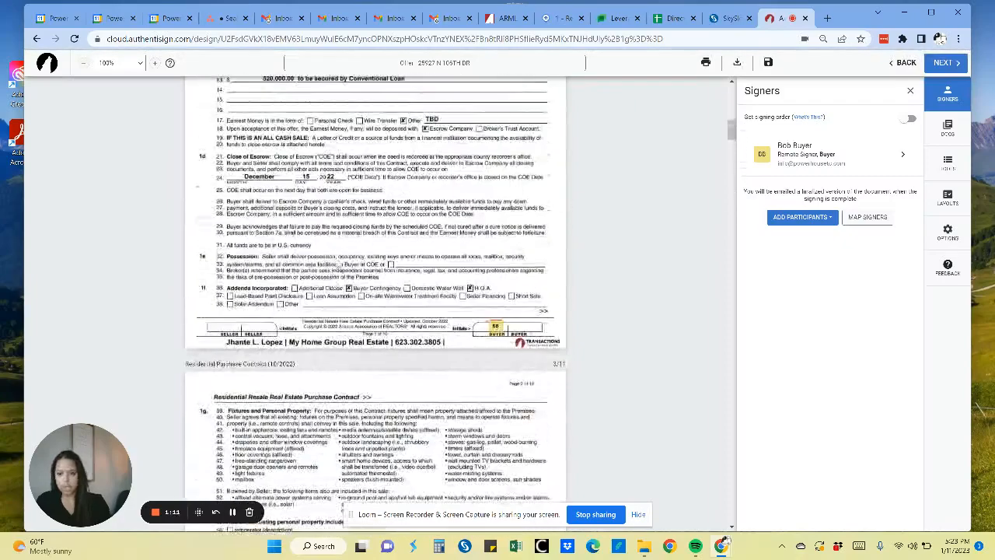
pyautogui.scroll(5, 521, 286)
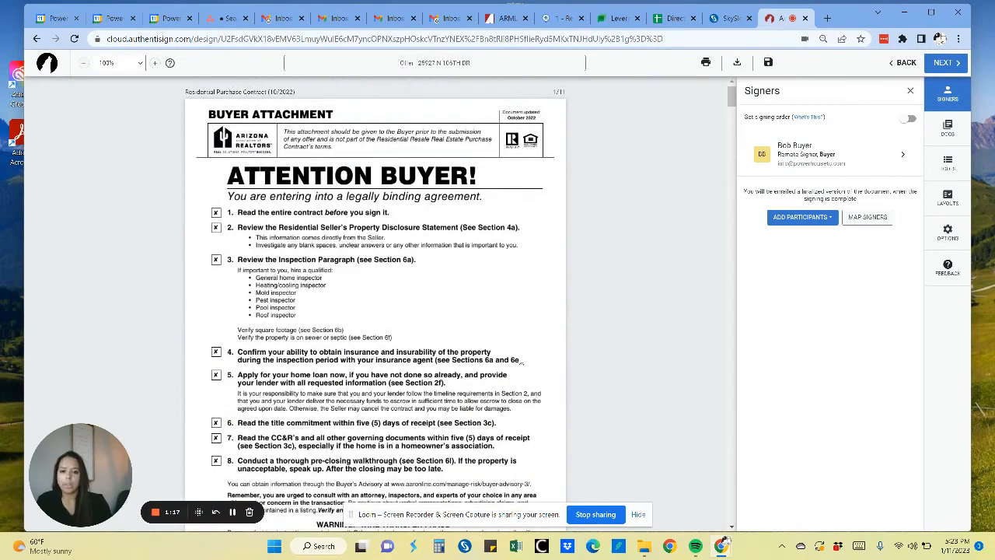
# Save and exit the draft signing, and open the transaction's Residential Purchase Contract (10/2022) form for editing
pyautogui.click(903, 62)
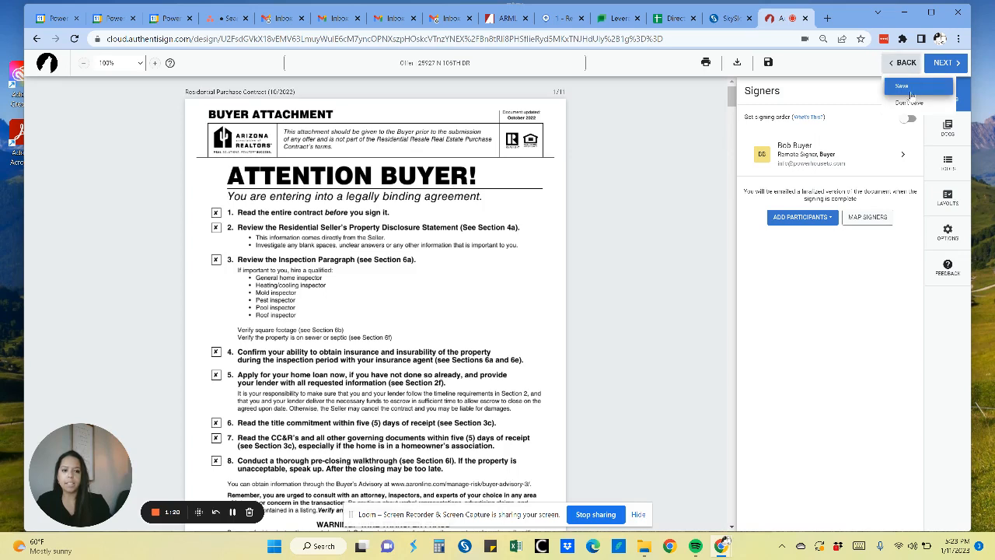
pyautogui.click(912, 89)
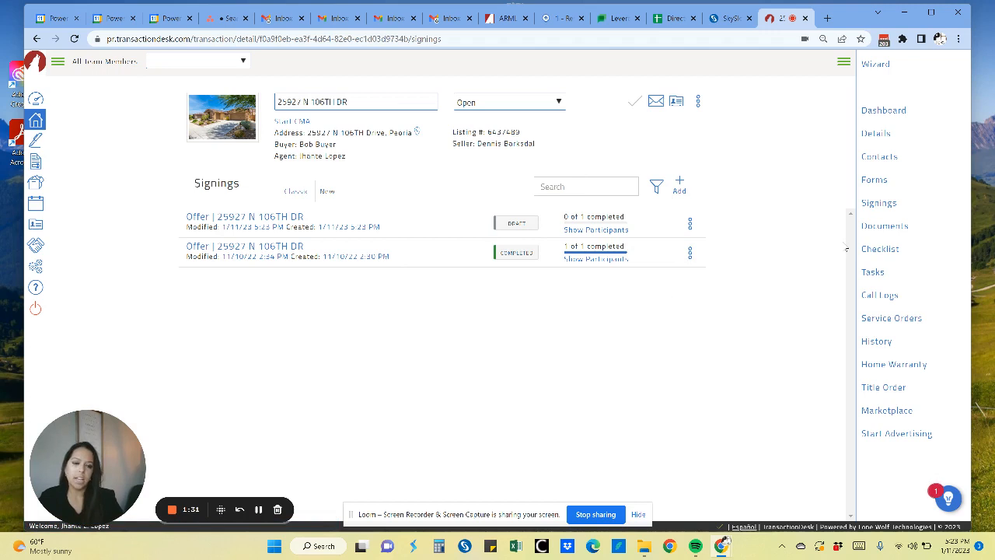
pyautogui.click(883, 181)
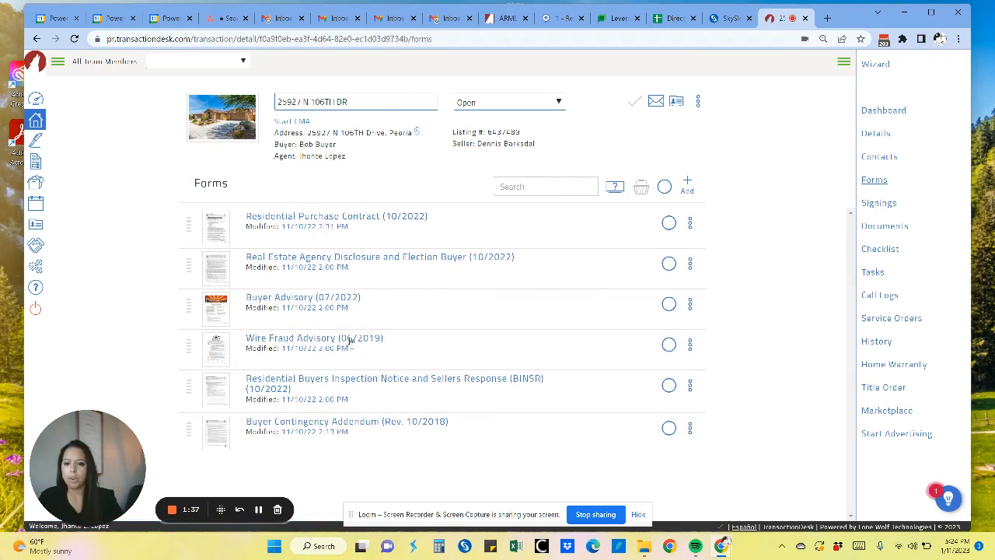
pyautogui.click(379, 221)
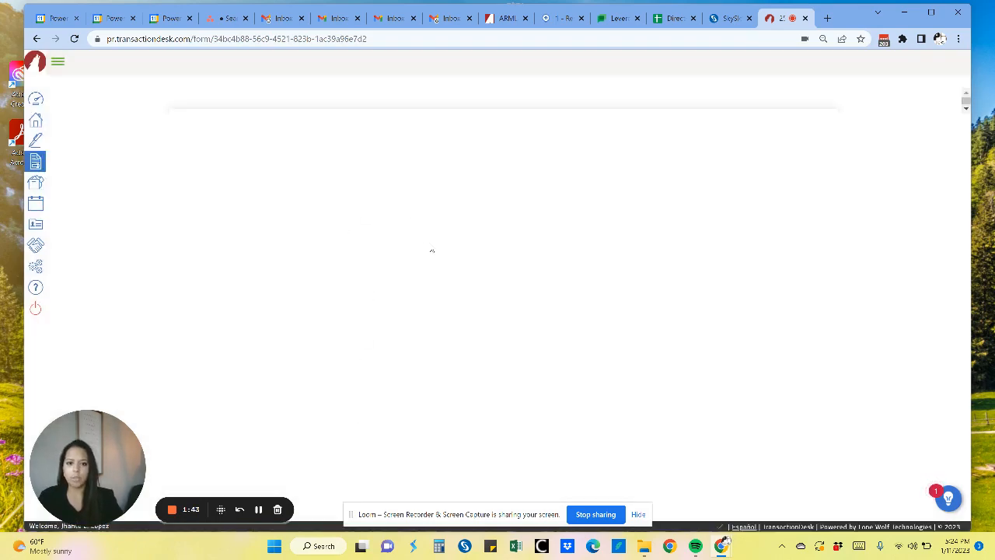
# Set the full purchase price on line 10 of the contract to 600,000.00
pyautogui.scroll(-15, 436, 299)
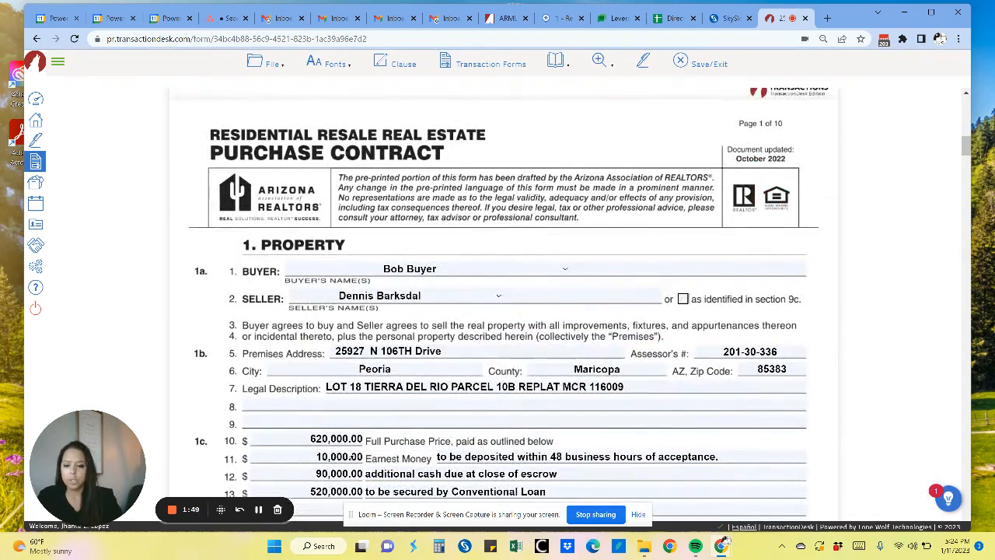
pyautogui.click(345, 441)
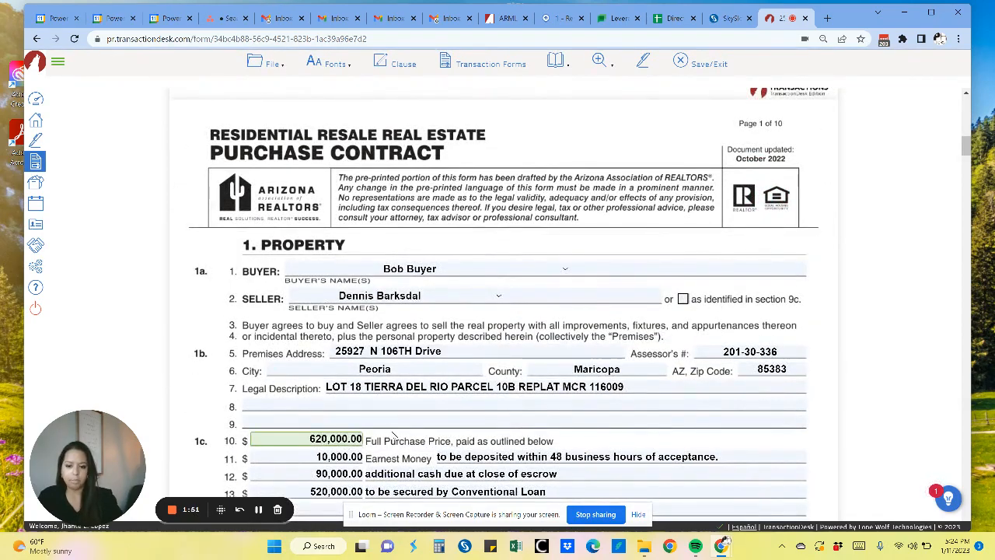
pyautogui.press('BackSpace')
pyautogui.write('0')
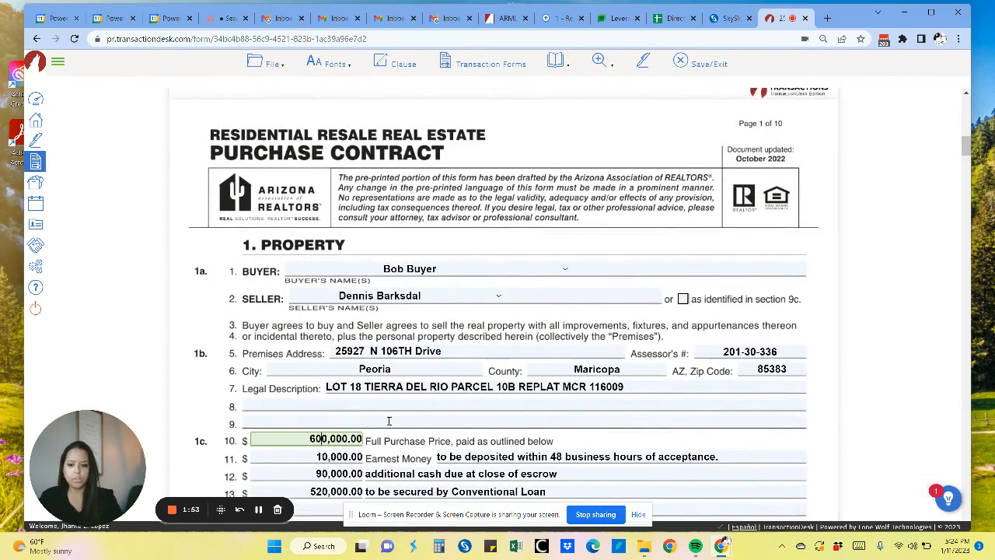
# Set the amount secured by Conventional Loan on line 13 to 500,000.00
pyautogui.click(327, 492)
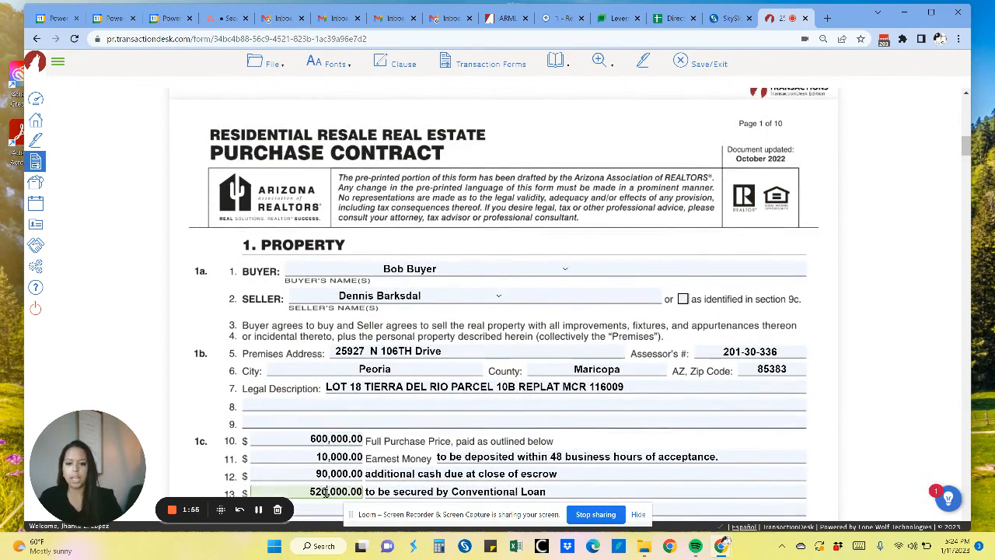
pyautogui.press('BackSpace')
pyautogui.press('BackSpace')
pyautogui.write('00')
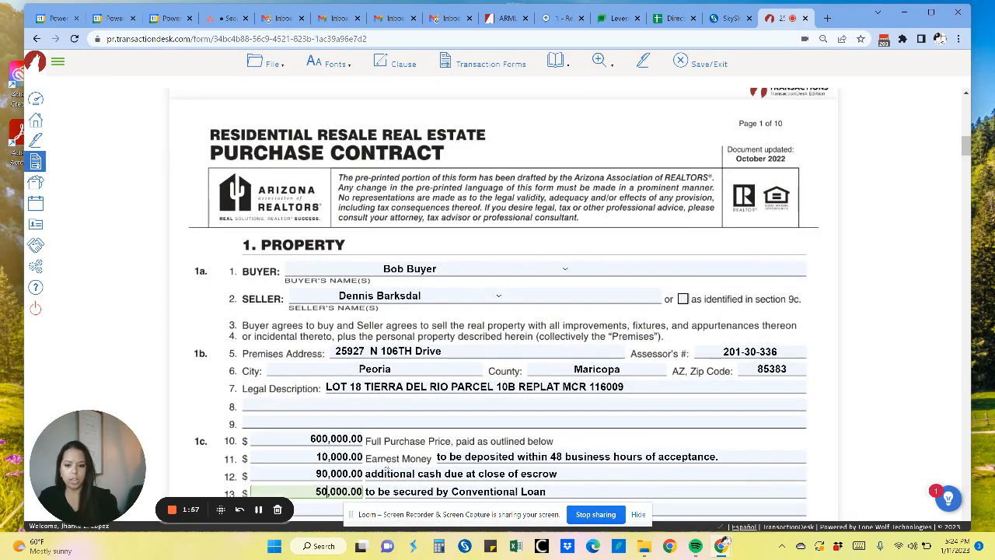
pyautogui.click(556, 440)
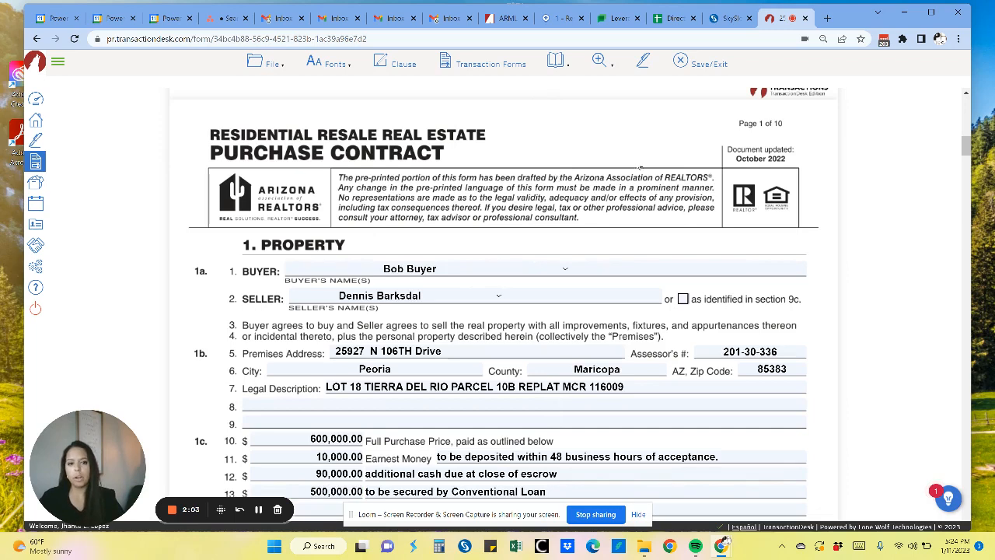
# Save and exit the contract form, and reopen the draft offer signing to check the amounts in its contract
pyautogui.click(717, 66)
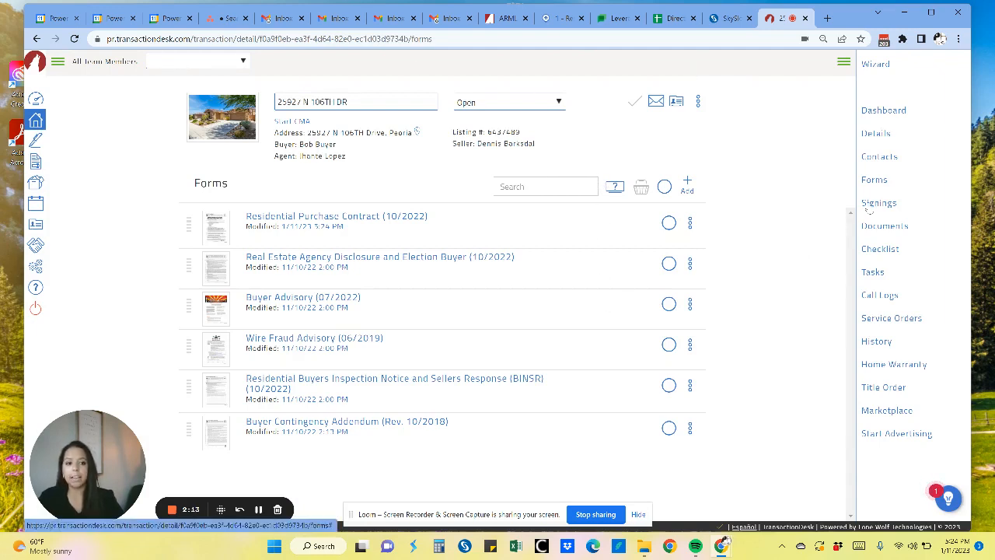
pyautogui.click(870, 208)
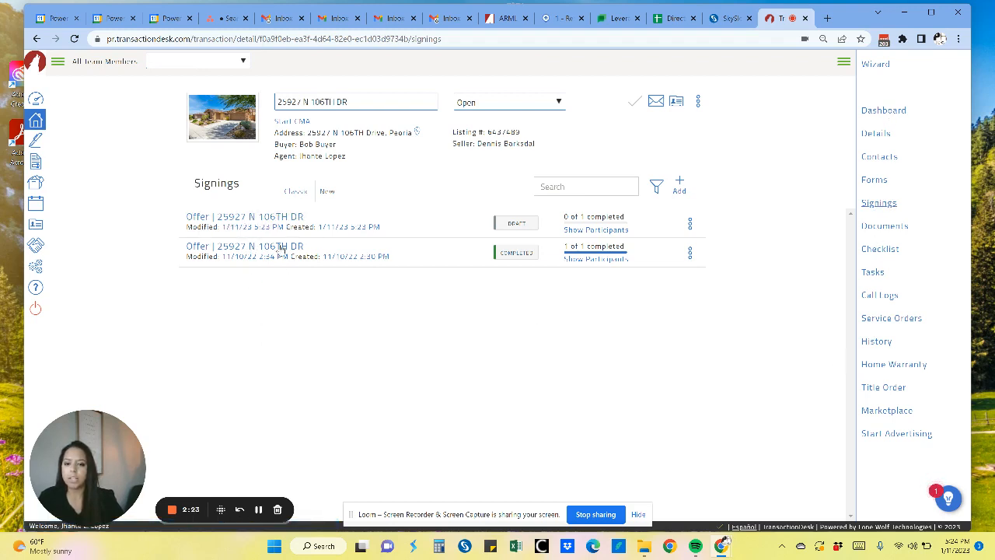
pyautogui.click(282, 218)
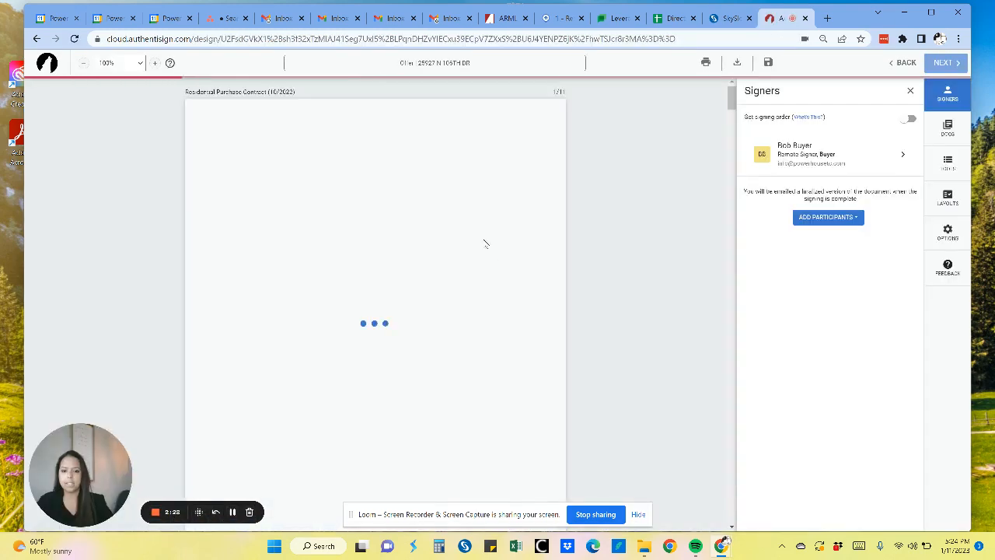
pyautogui.scroll(-10, 530, 269)
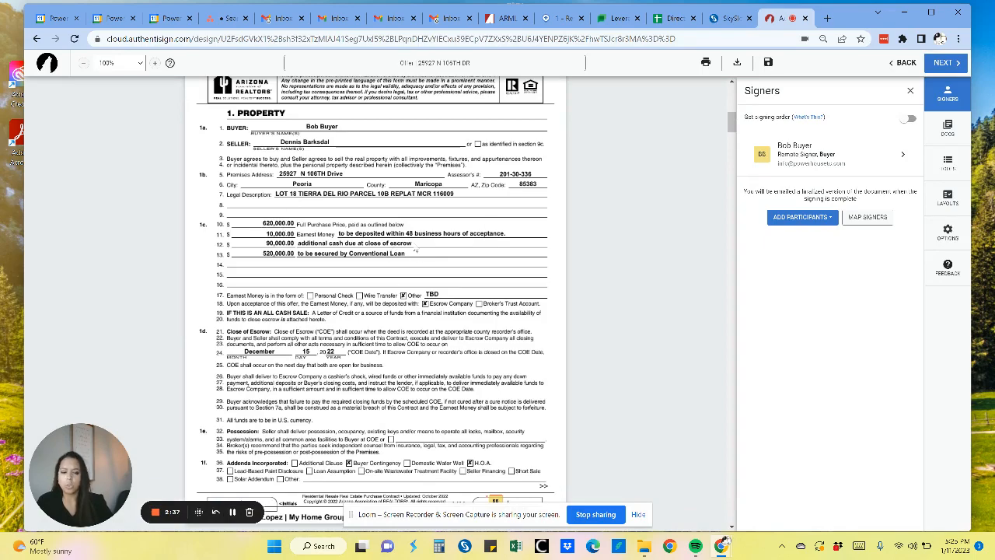
pyautogui.scroll(10, 416, 251)
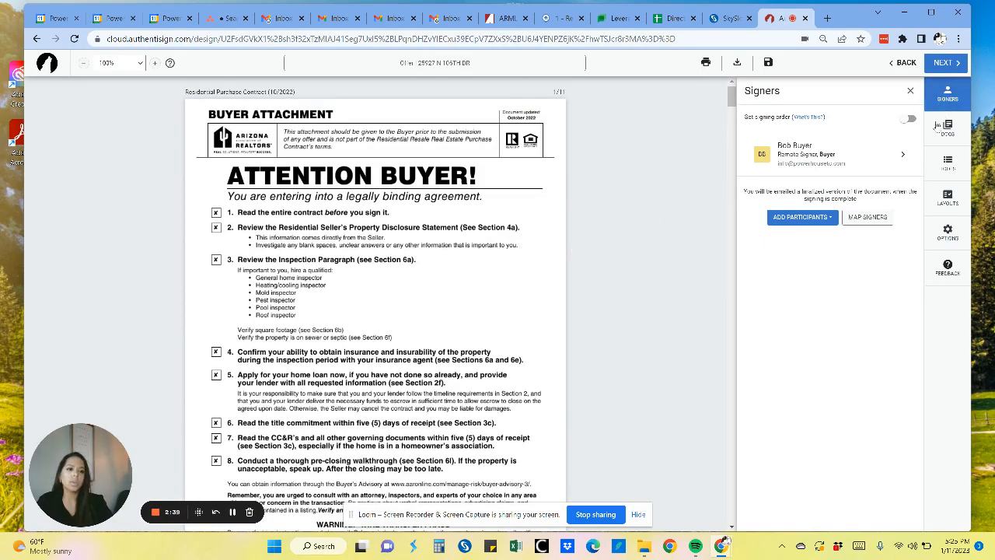
# Remove the outdated Residential Purchase Contract file from the signing's documents
pyautogui.click(948, 136)
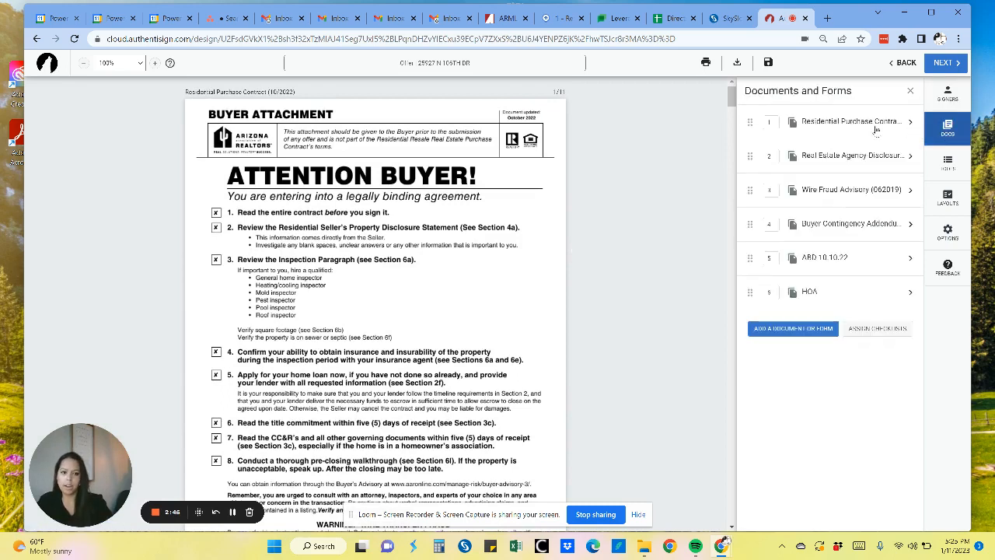
pyautogui.click(845, 129)
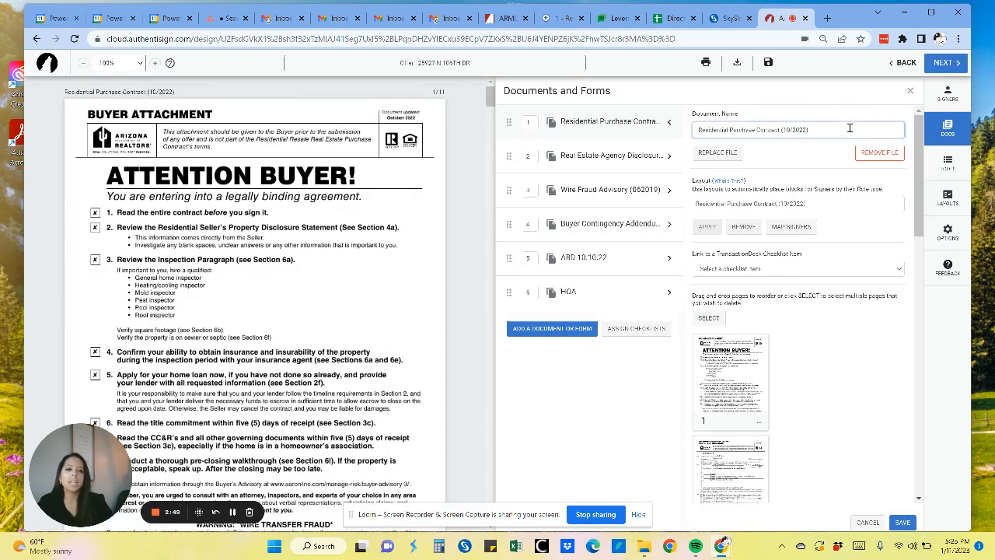
pyautogui.click(872, 161)
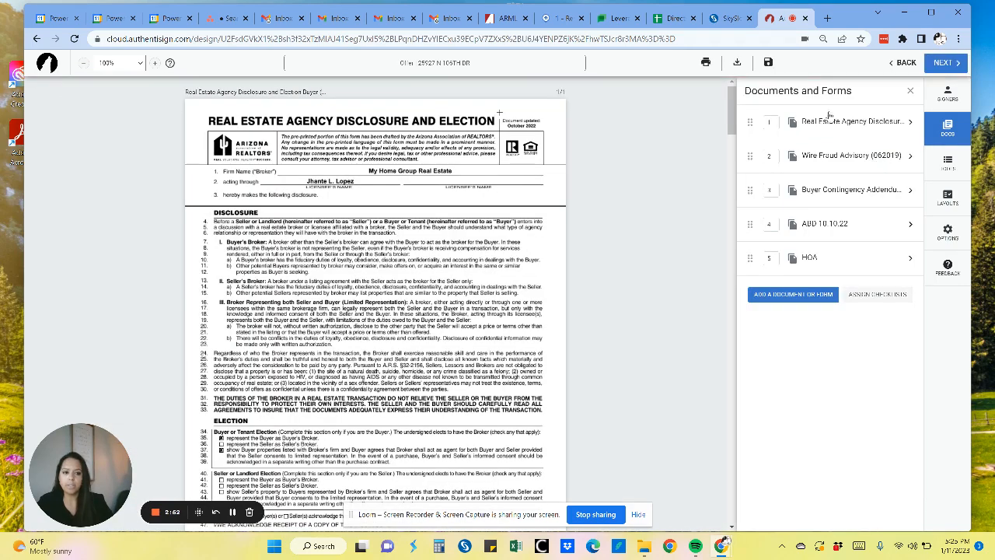
# Add the updated Residential Purchase Contract (10/2022) from the transaction's forms to the signing
pyautogui.click(775, 298)
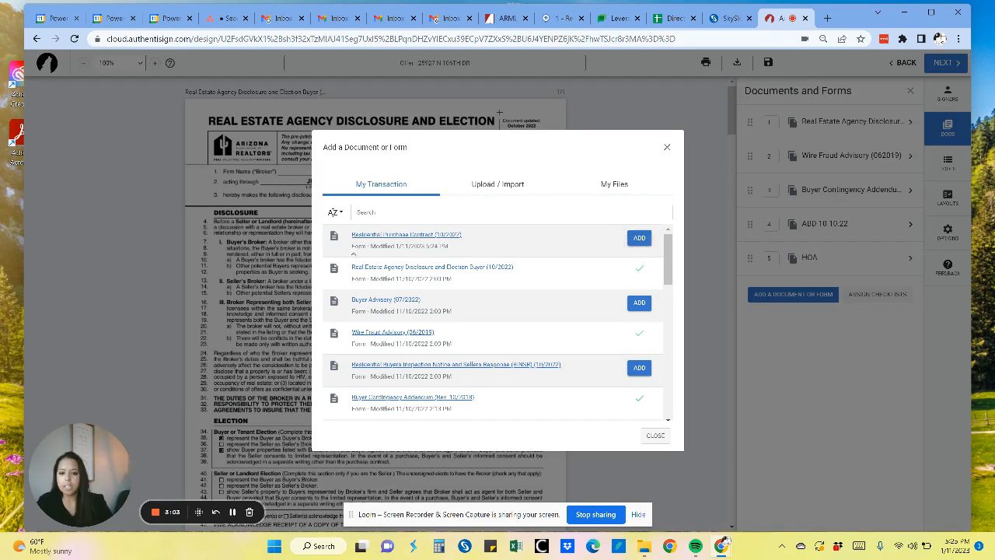
pyautogui.moveTo(354, 253); pyautogui.dragTo(456, 250)
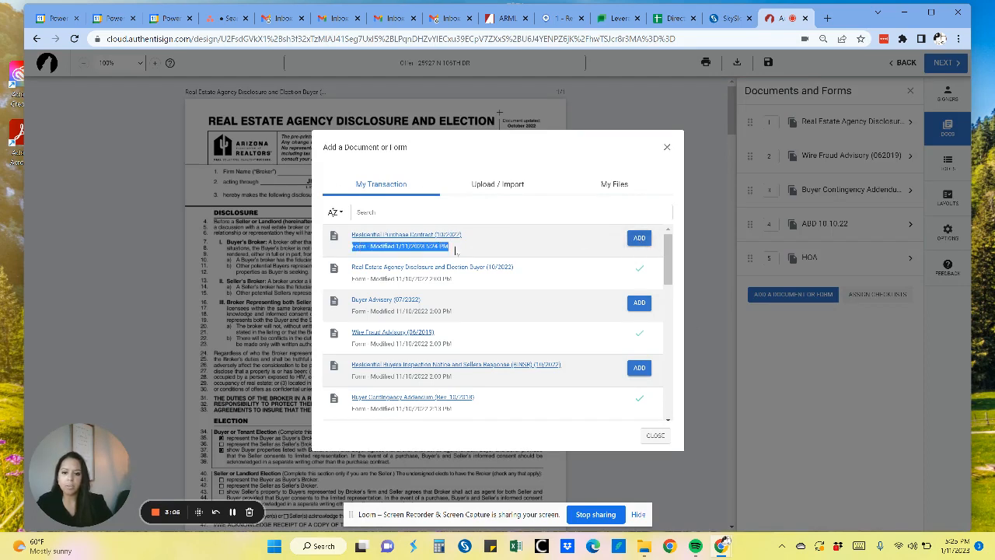
pyautogui.click(456, 250)
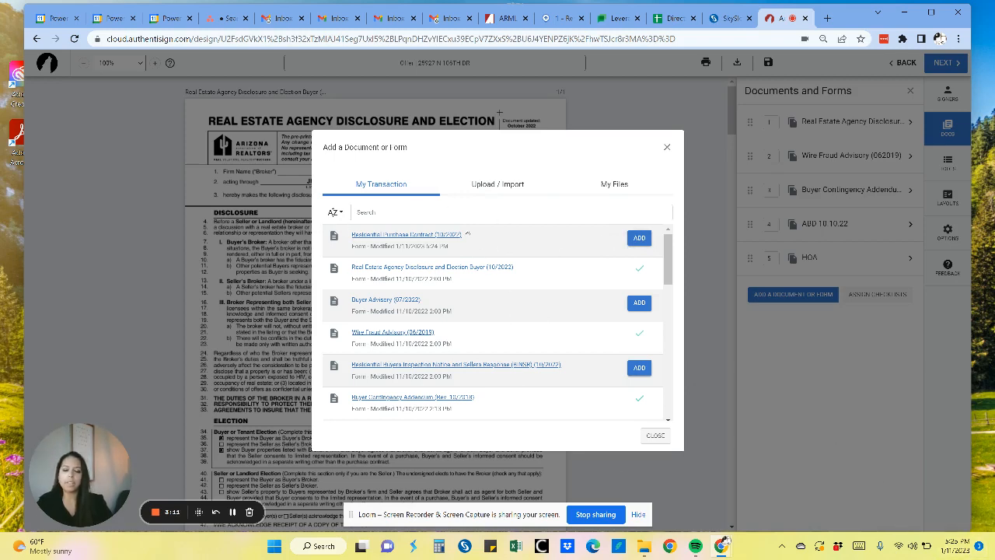
pyautogui.click(639, 239)
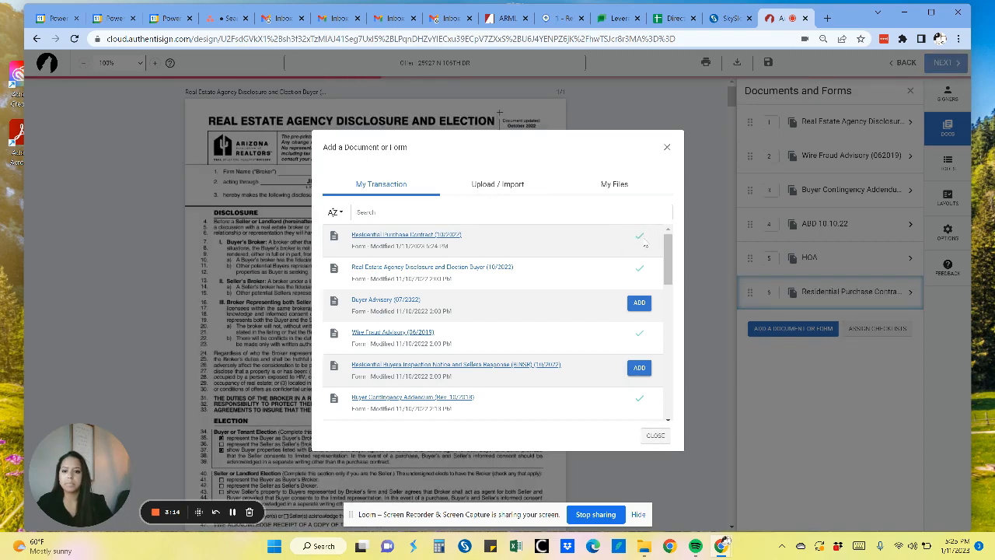
pyautogui.click(669, 147)
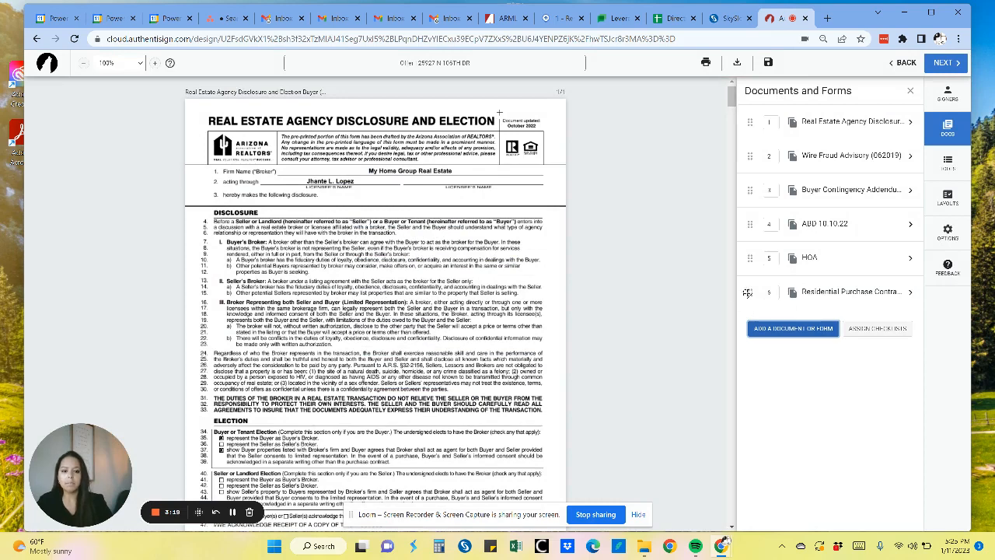
# Move the Residential Purchase Contract to first place in the signing's document order and check its purchase amounts on lines 10 to 13
pyautogui.moveTo(747, 293); pyautogui.dragTo(746, 123)
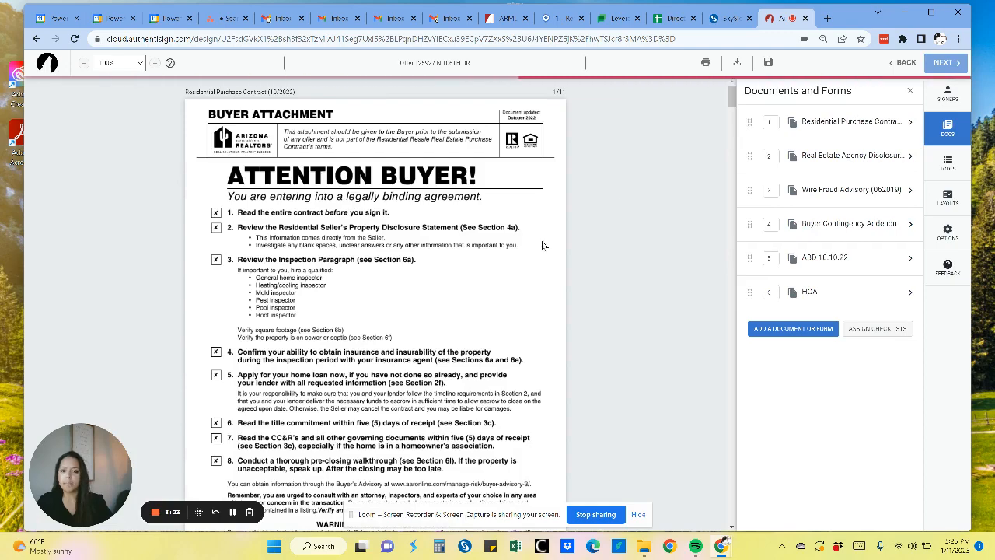
pyautogui.scroll(-9, 310, 244)
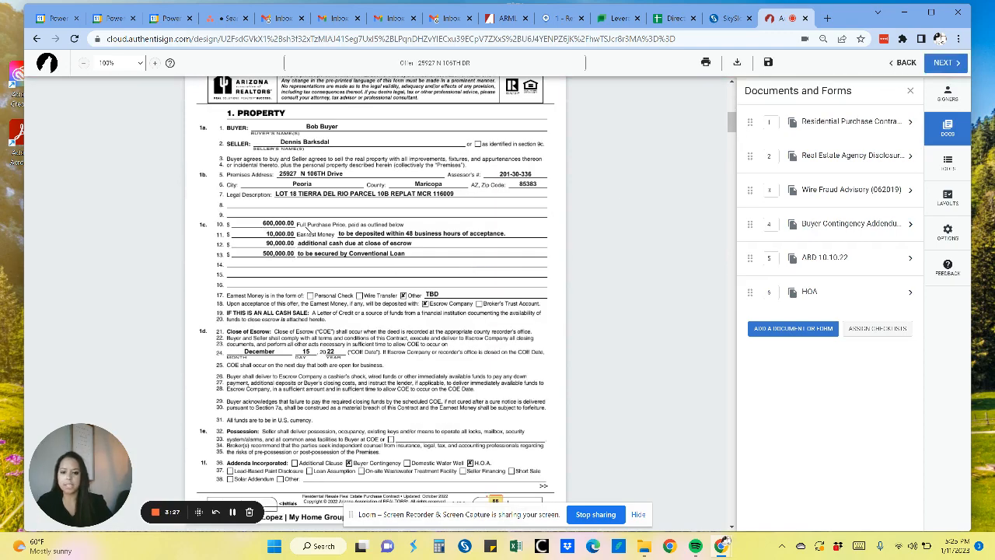
# Delete the buyer's initial block on line 181 of the purchase contract, for premises constructed prior to 1978
pyautogui.scroll(-20, 480, 223)
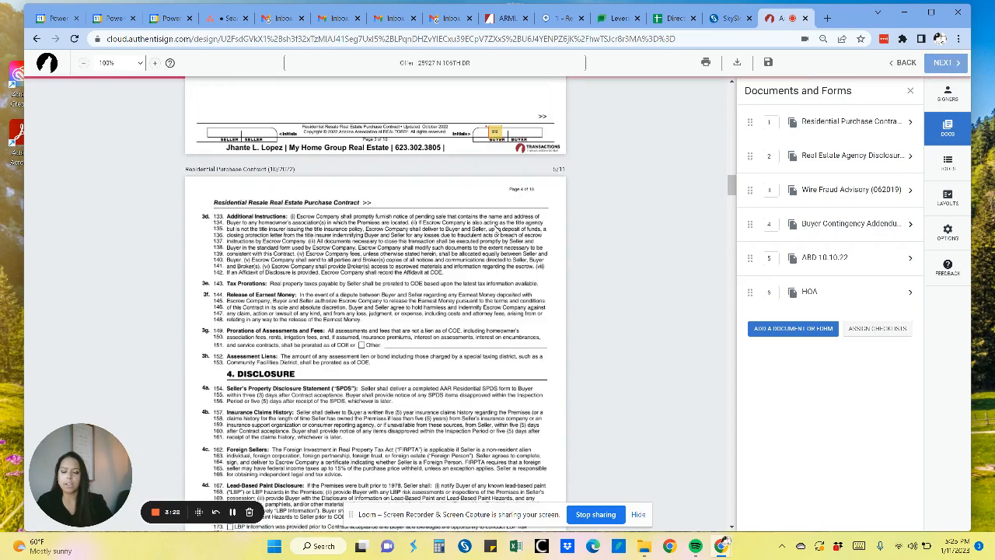
pyautogui.scroll(3, 495, 231)
pyautogui.scroll(1, 499, 220)
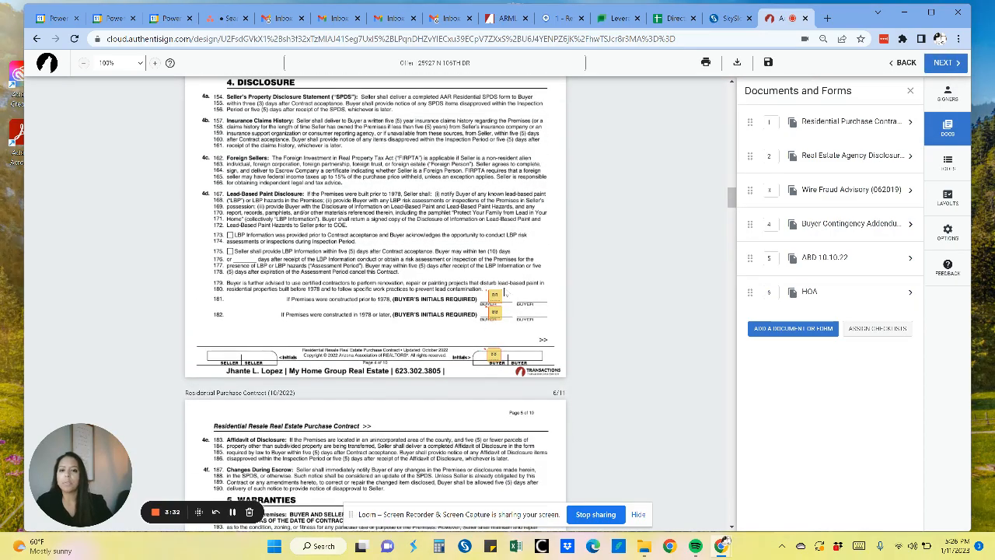
pyautogui.click(496, 294)
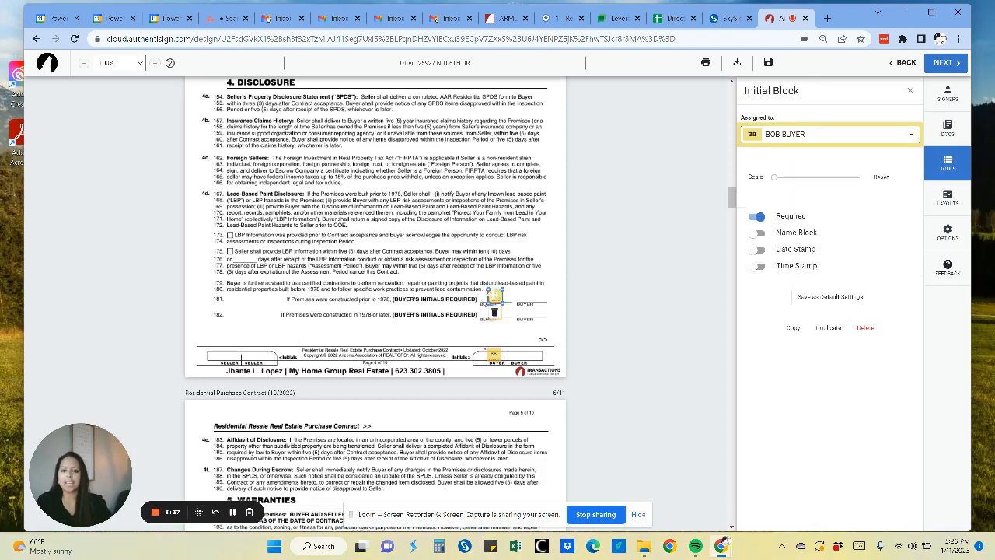
pyautogui.click(494, 312)
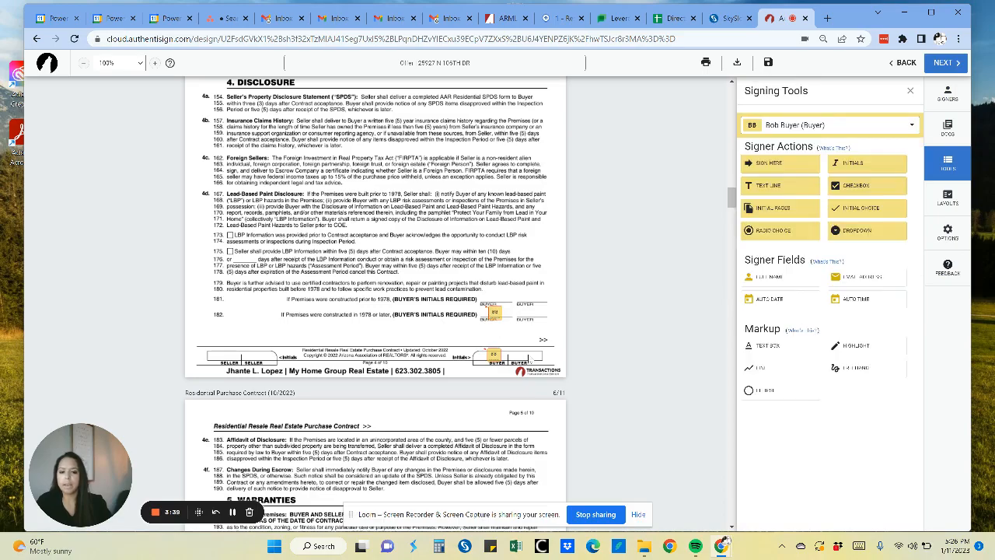
# Review the buyer's initial and signature blocks through the remaining documents, and finalize the signing by sending the invitations
pyautogui.scroll(-15, 600, 300)
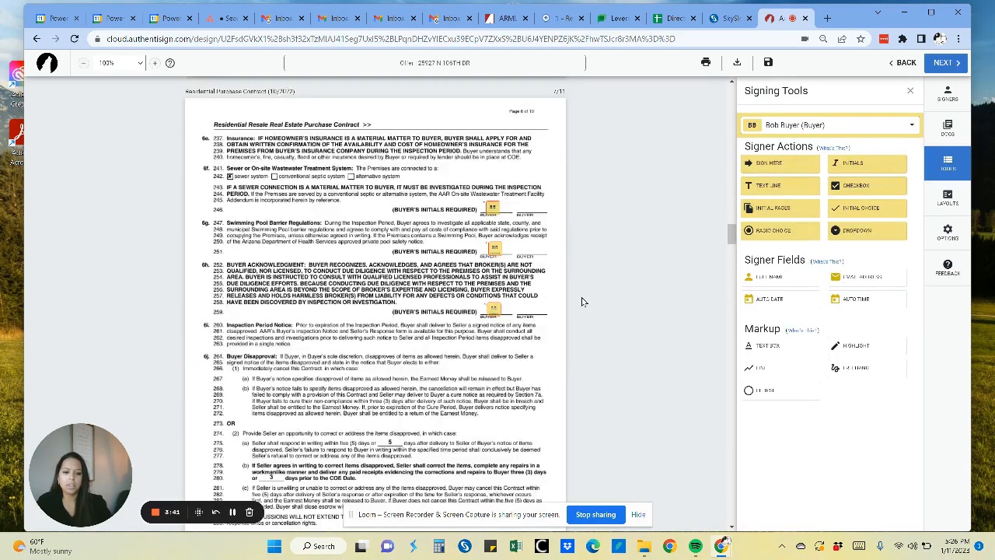
pyautogui.scroll(-15, 584, 303)
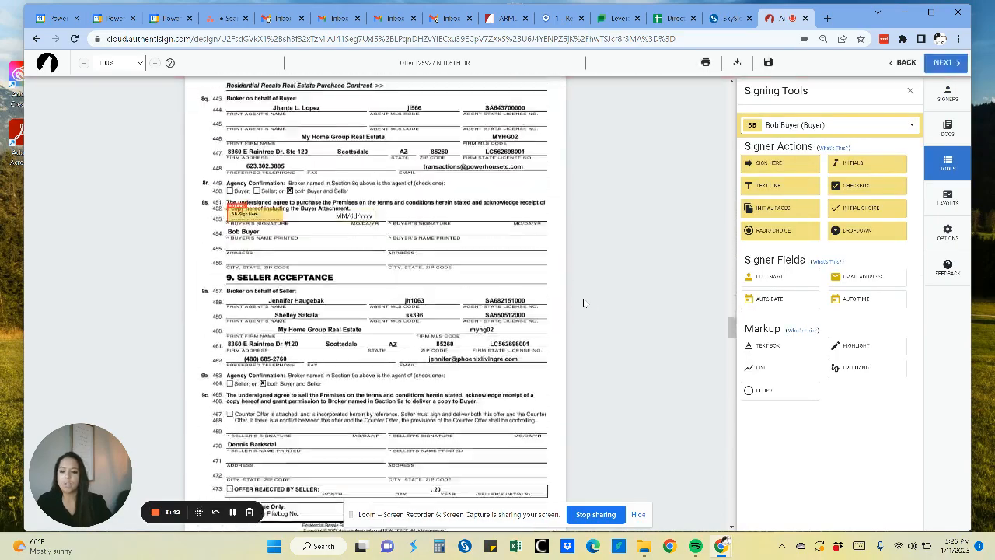
pyautogui.scroll(-15, 584, 303)
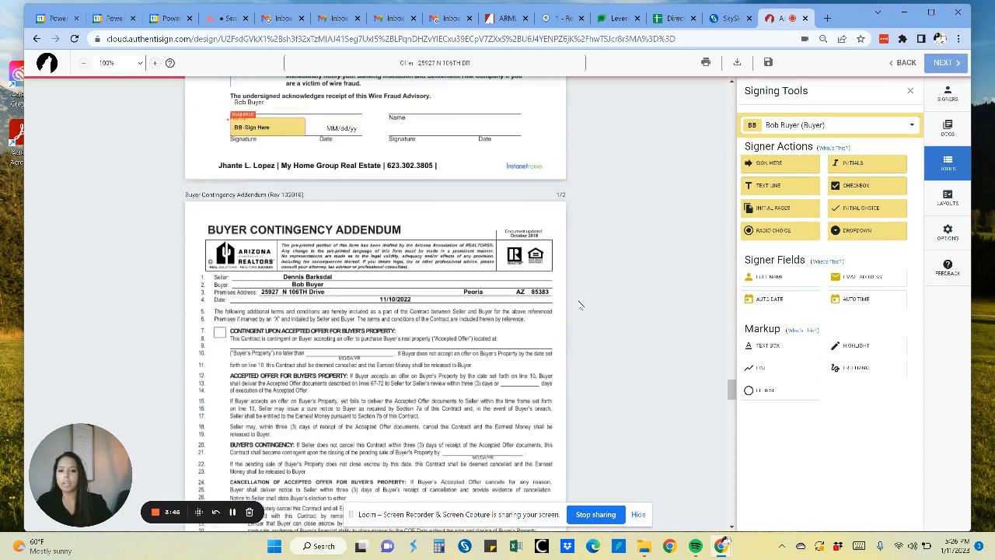
pyautogui.scroll(-5, 581, 308)
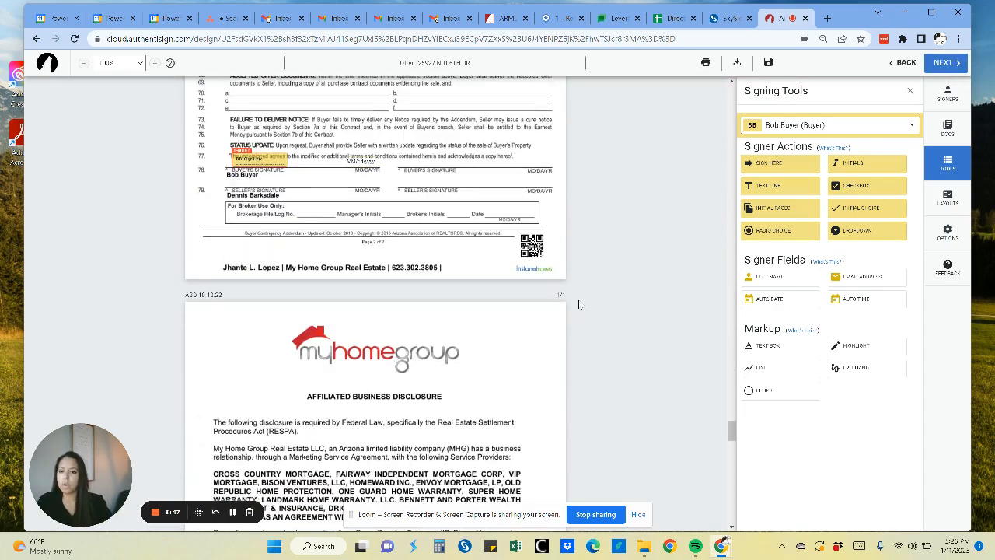
pyautogui.scroll(-15, 571, 301)
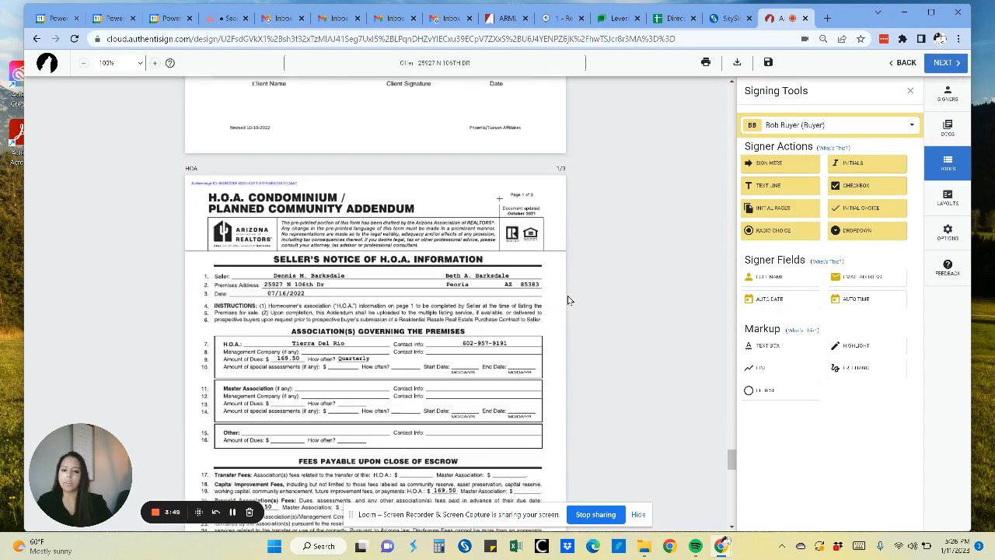
pyautogui.scroll(-5, 571, 294)
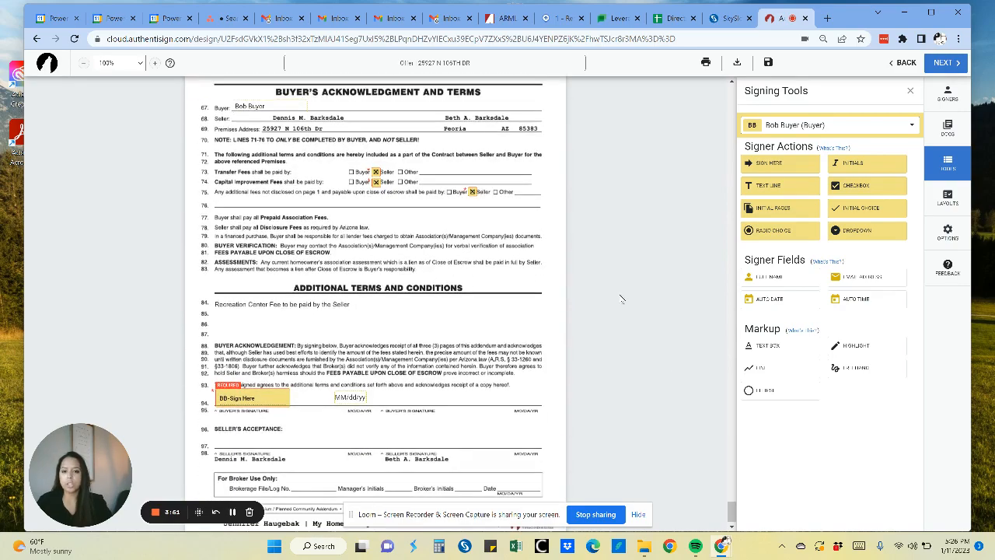
pyautogui.moveTo(733, 515); pyautogui.dragTo(736, 98)
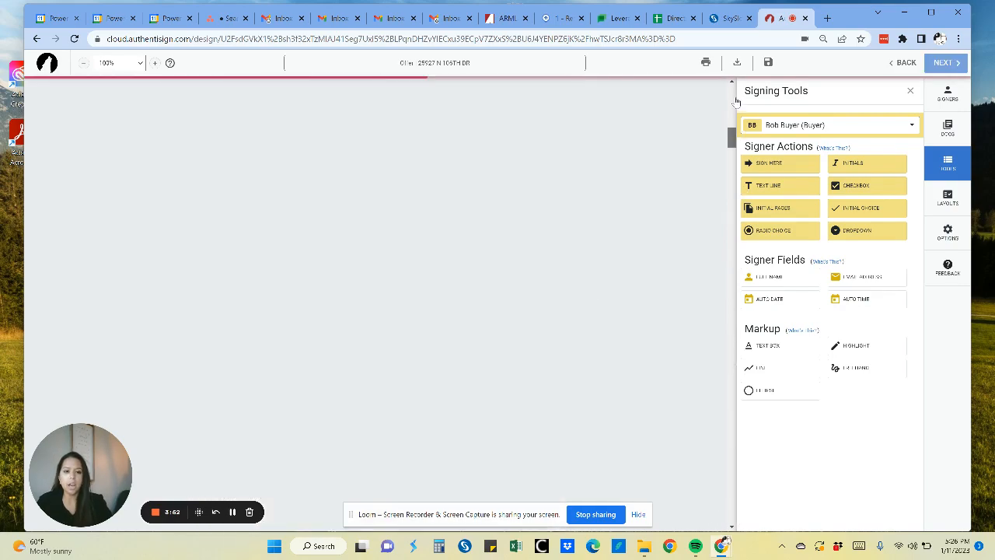
pyautogui.click(955, 63)
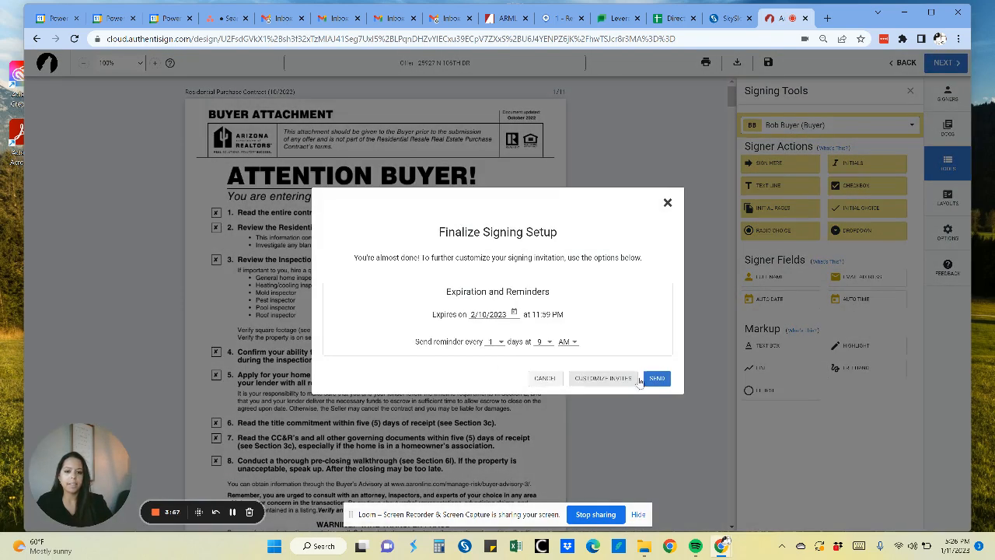
pyautogui.click(657, 379)
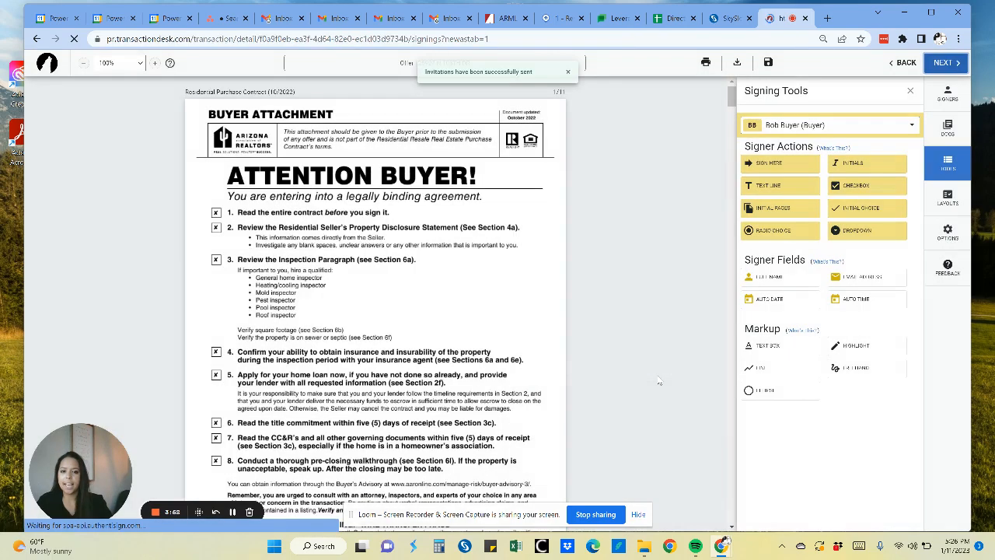